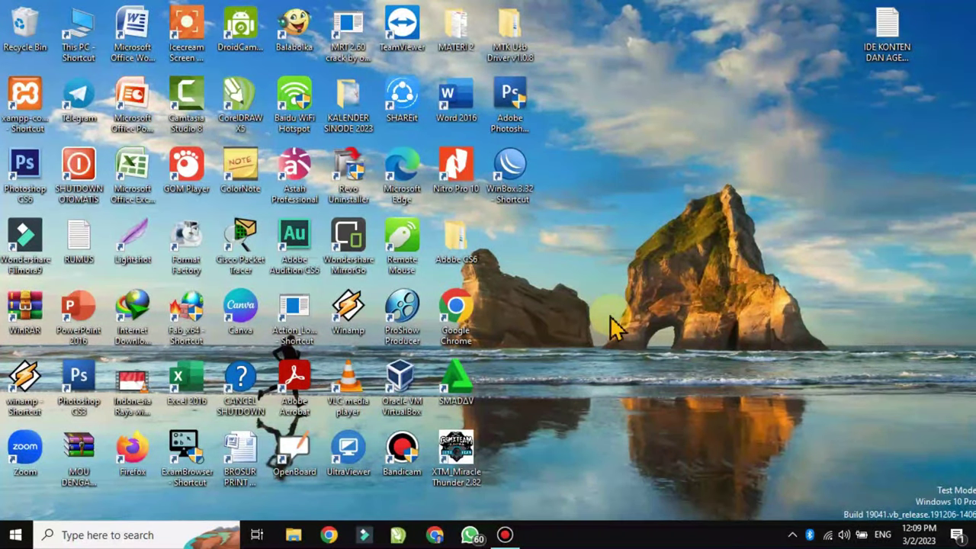
Step: Open the Pictures folder in File Explorer and go to the image files at its end
left_click(294, 536)
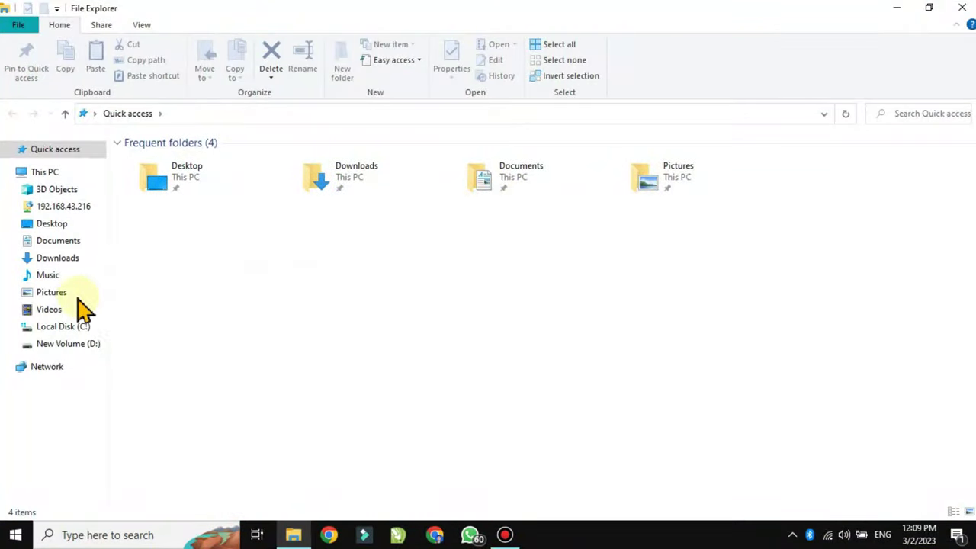
left_click(45, 294)
left_click_drag(973, 149, 961, 305)
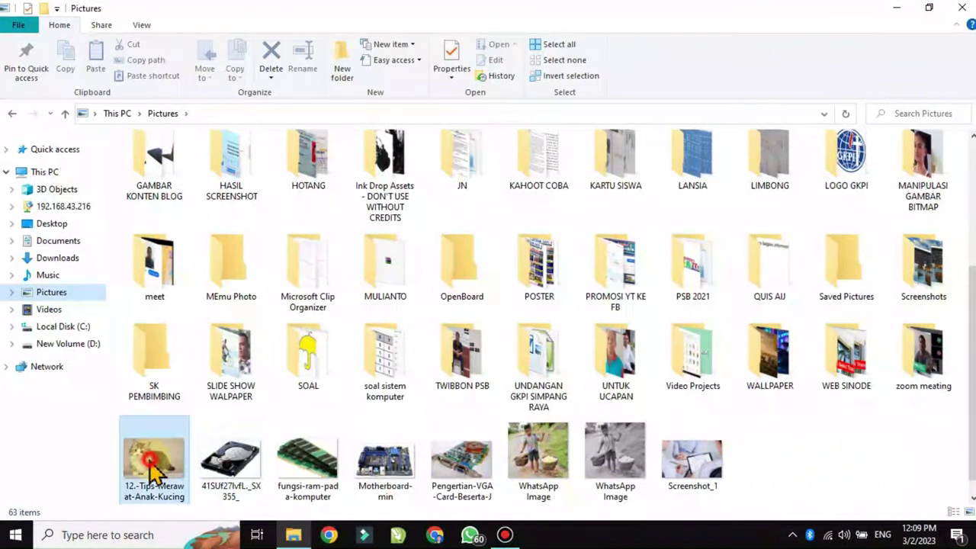
left_click(153, 473)
left_click(230, 437)
left_click(307, 436)
left_click(385, 412)
left_click(450, 427)
left_click(553, 415)
left_click(624, 412)
left_click(716, 421)
left_click_drag(801, 424, 152, 512)
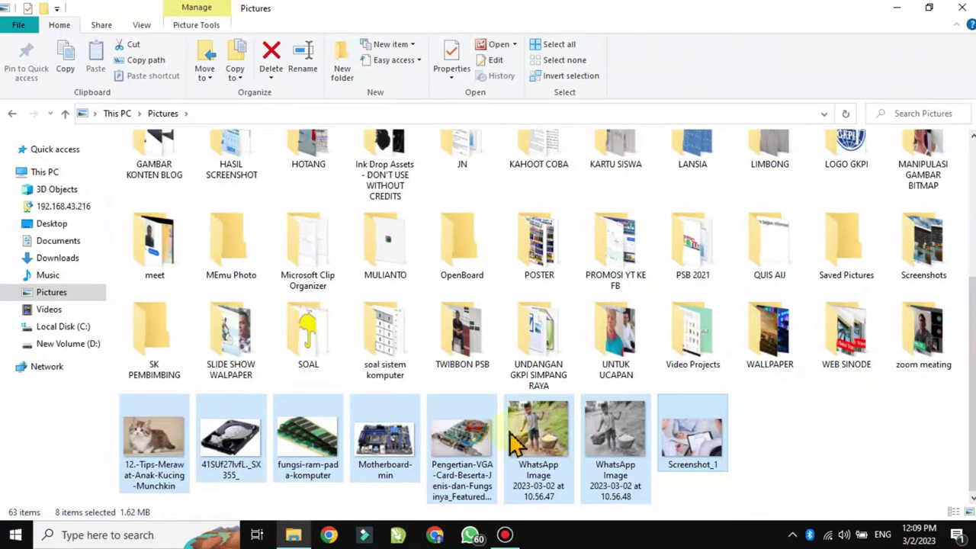
left_click(836, 430)
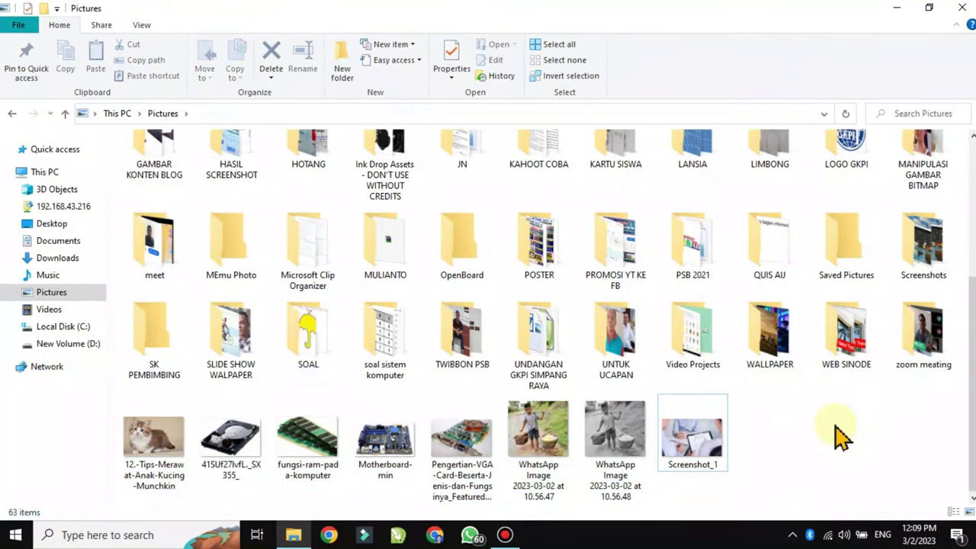
Step: Select all eight loose image files, from the kitten picture through Screenshot_1, and open them together for printing
left_click(137, 446)
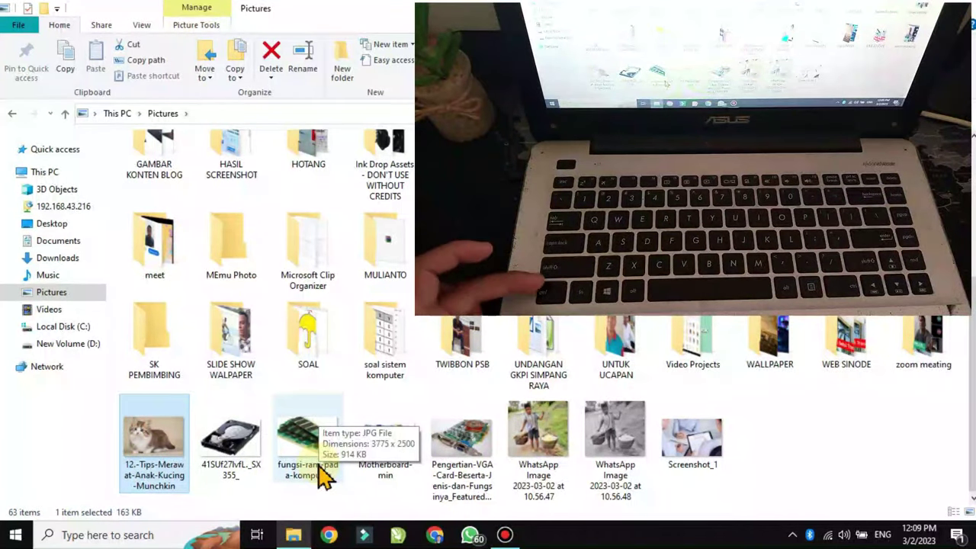
left_click(234, 416, "ctrl")
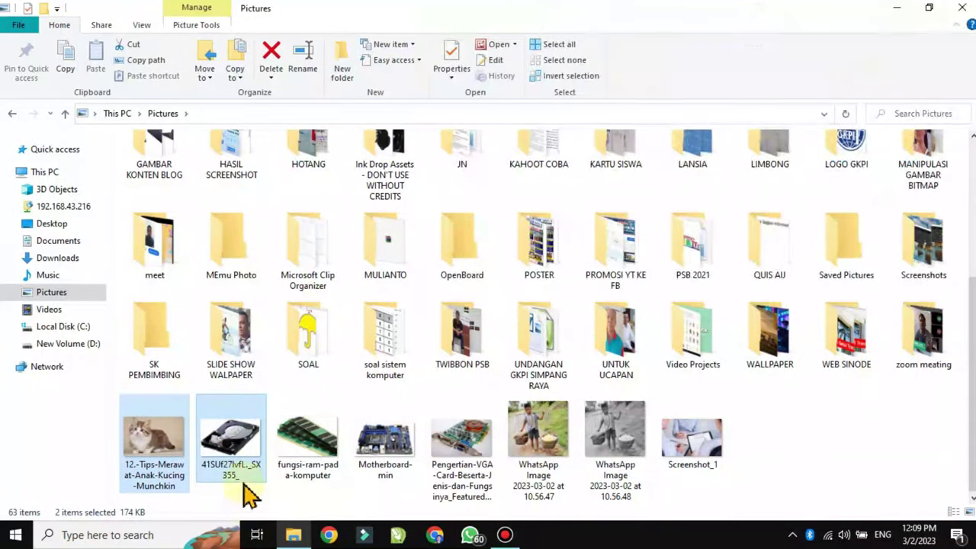
left_click(322, 457, "ctrl")
left_click(382, 458, "ctrl")
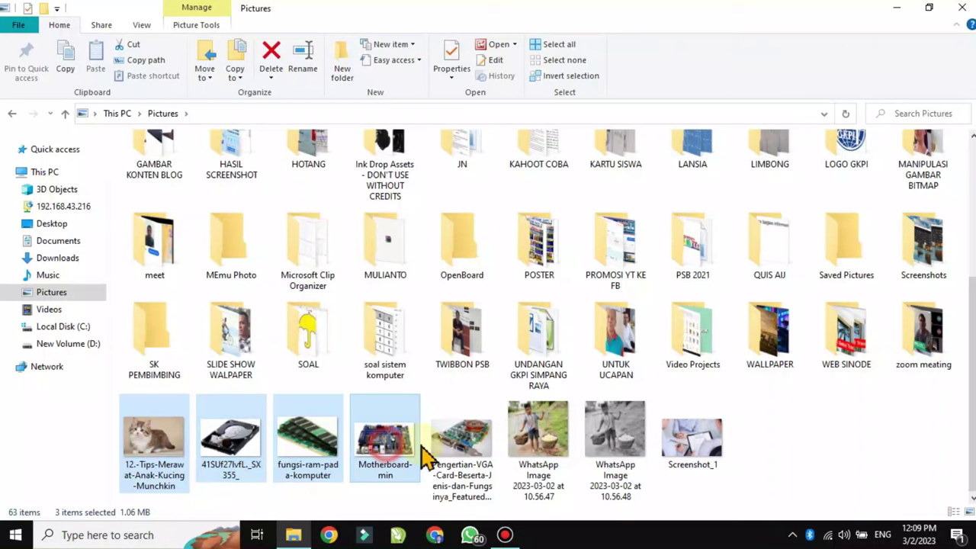
left_click(457, 446, "ctrl")
left_click(610, 427, "ctrl")
left_click(702, 438, "ctrl")
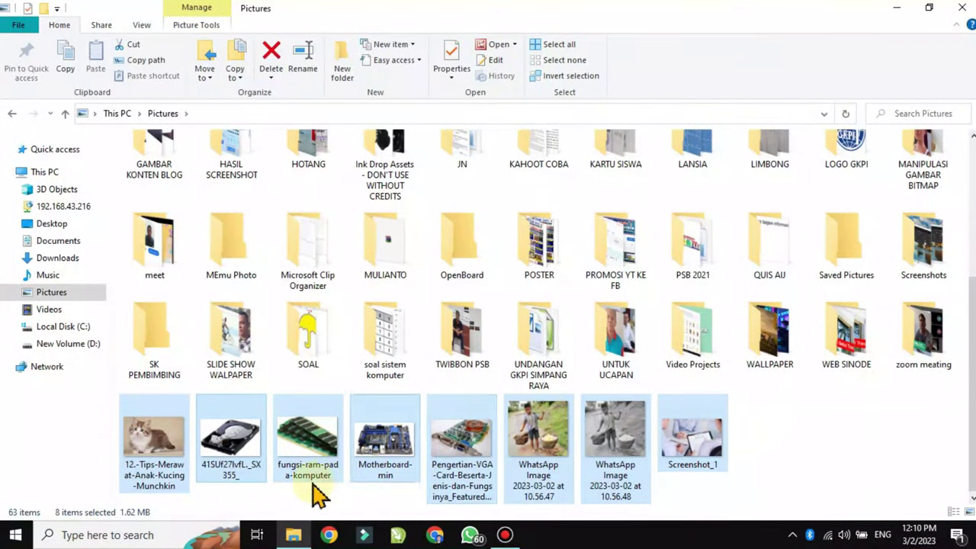
right_click(313, 433)
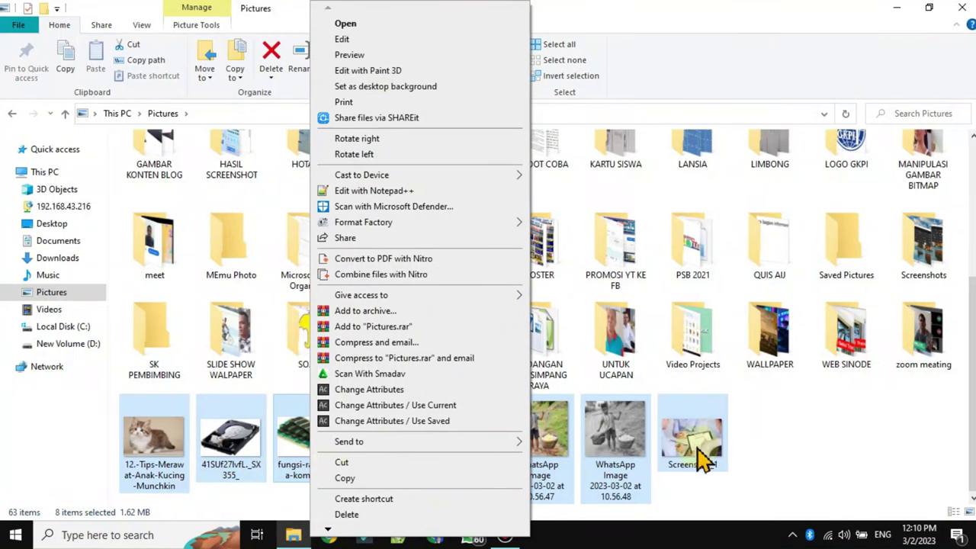
right_click(612, 433)
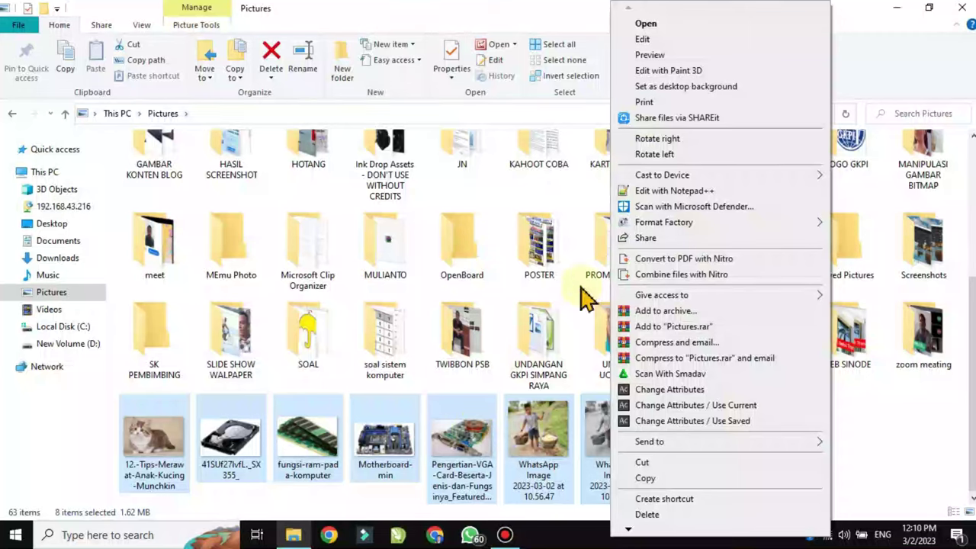
left_click(668, 105)
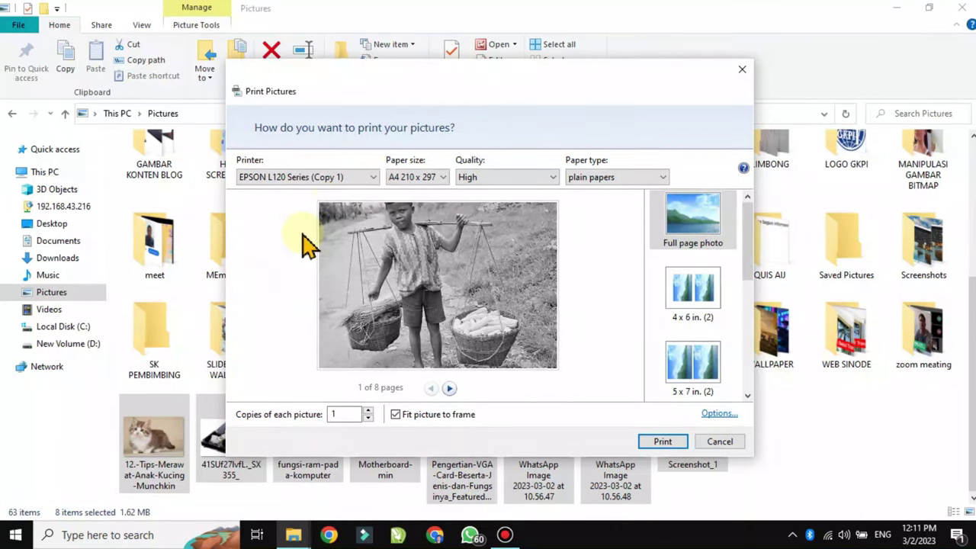
Step: Configure the picture print for the EPSON L120 Series (Copy 1) printer, A4 210 x 297 mm paper and High quality
left_click(313, 176)
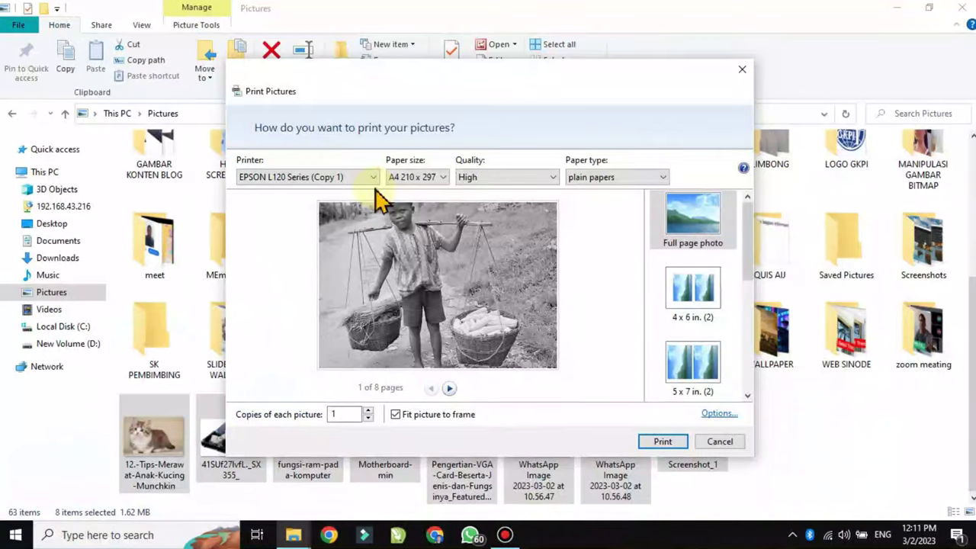
left_click(324, 178)
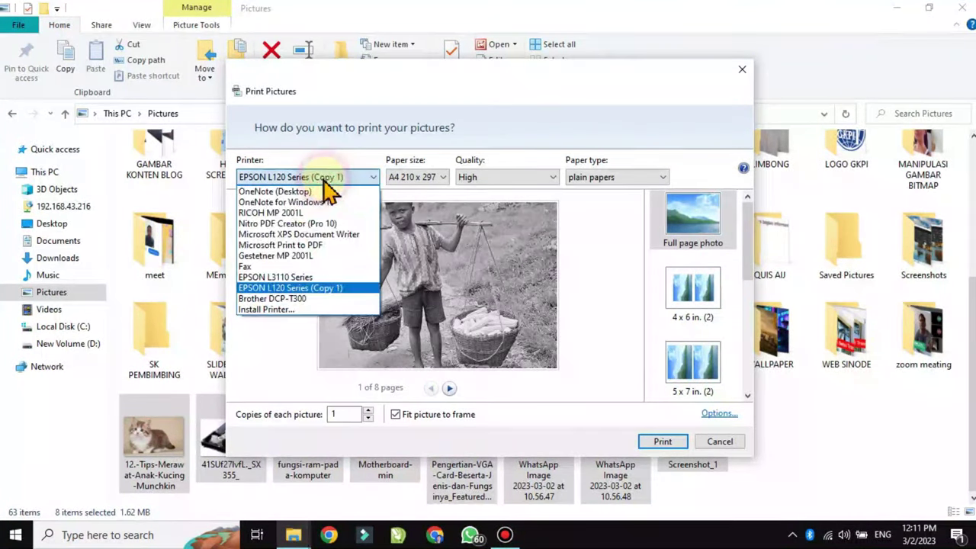
left_click(293, 288)
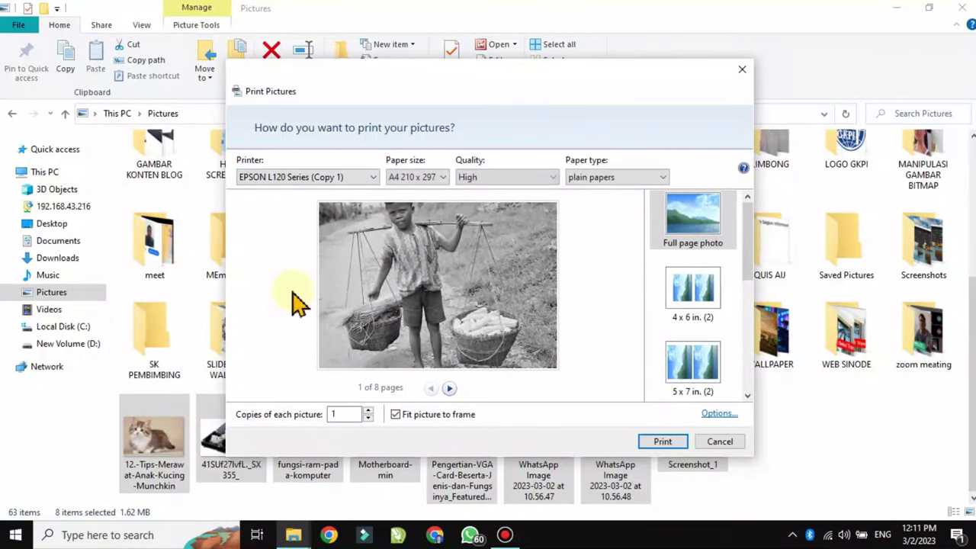
left_click(445, 179)
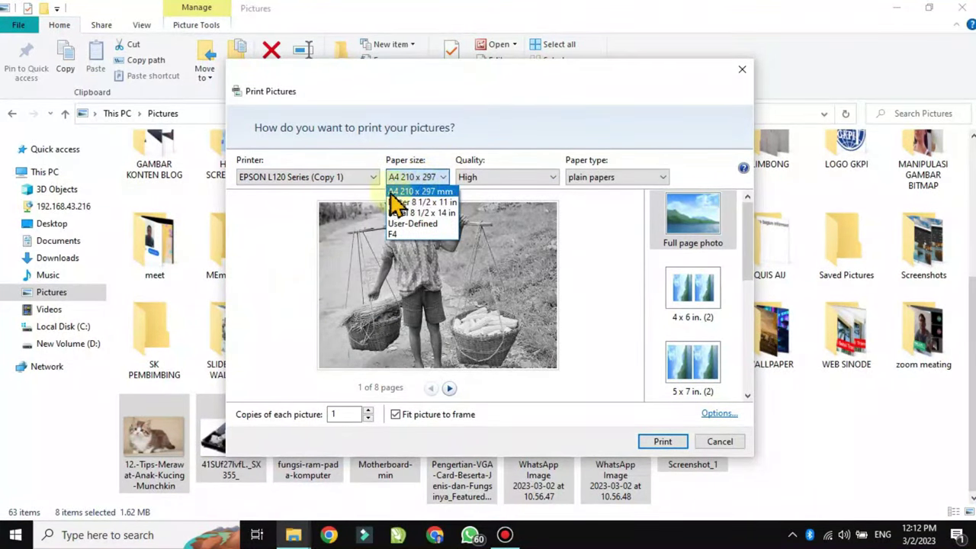
left_click(414, 191)
left_click(494, 181)
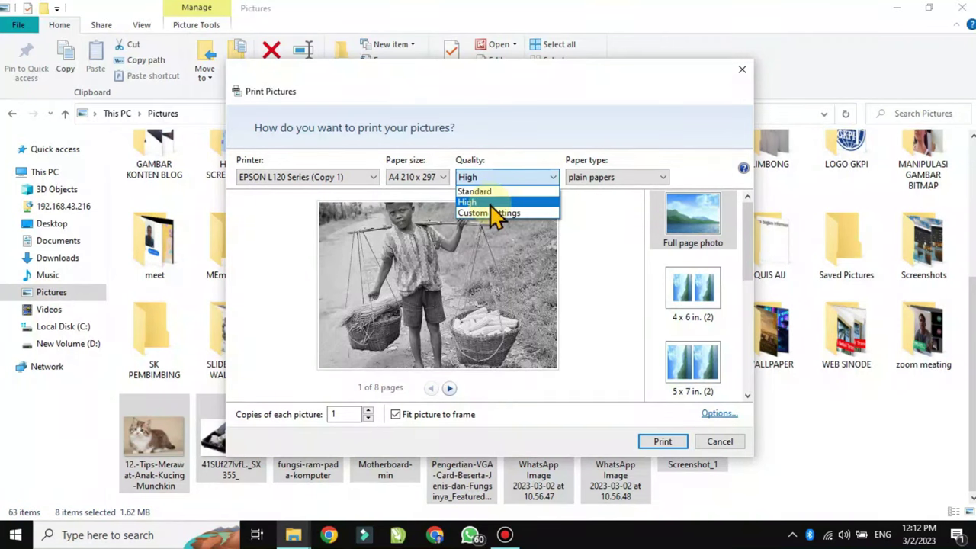
left_click(488, 203)
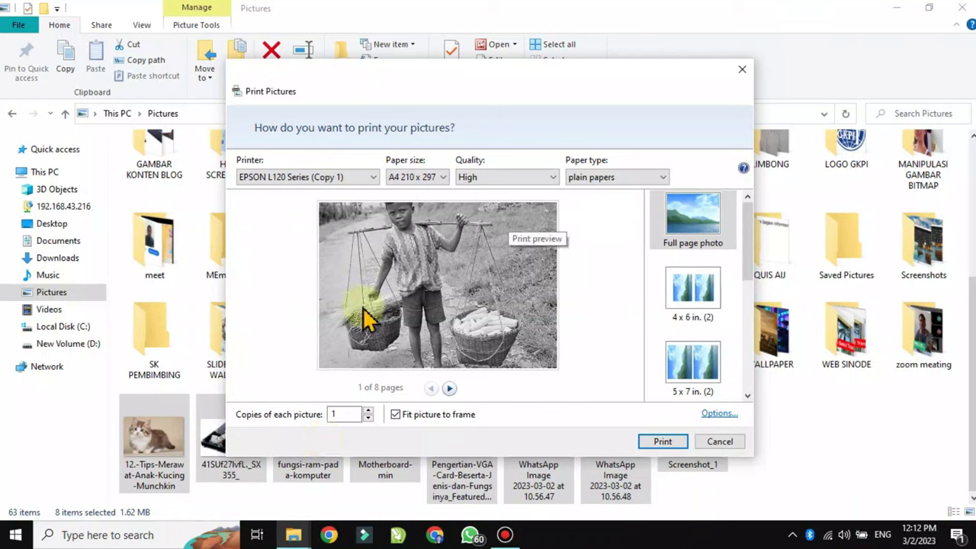
Step: Print the pictures in the 3.5 x 5 in. (4) layout without fitting them to the frame
left_click(395, 415)
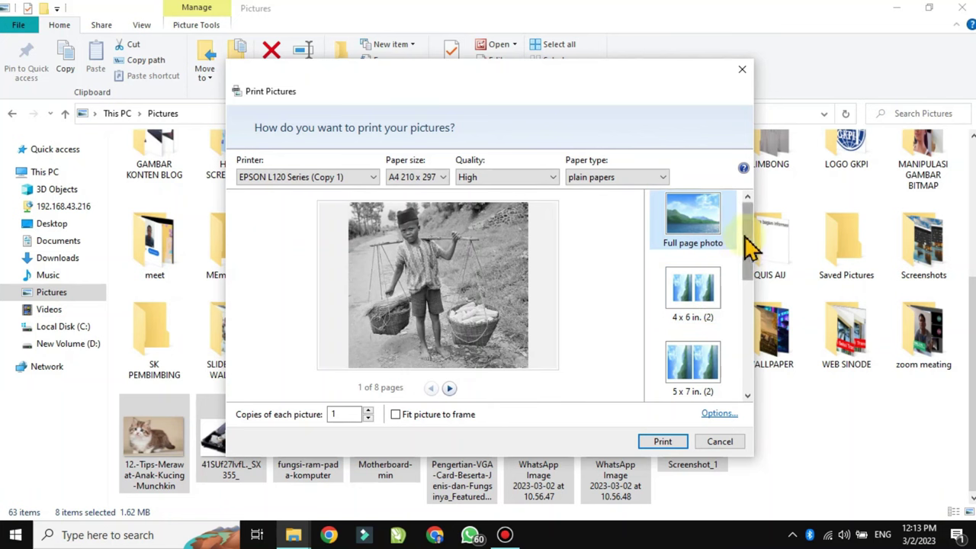
left_click_drag(751, 251, 743, 336)
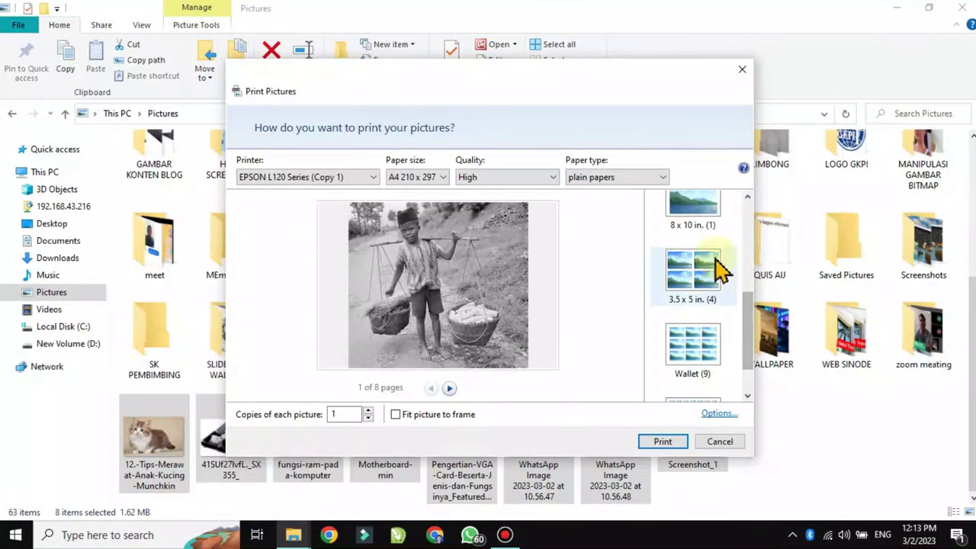
left_click(703, 283)
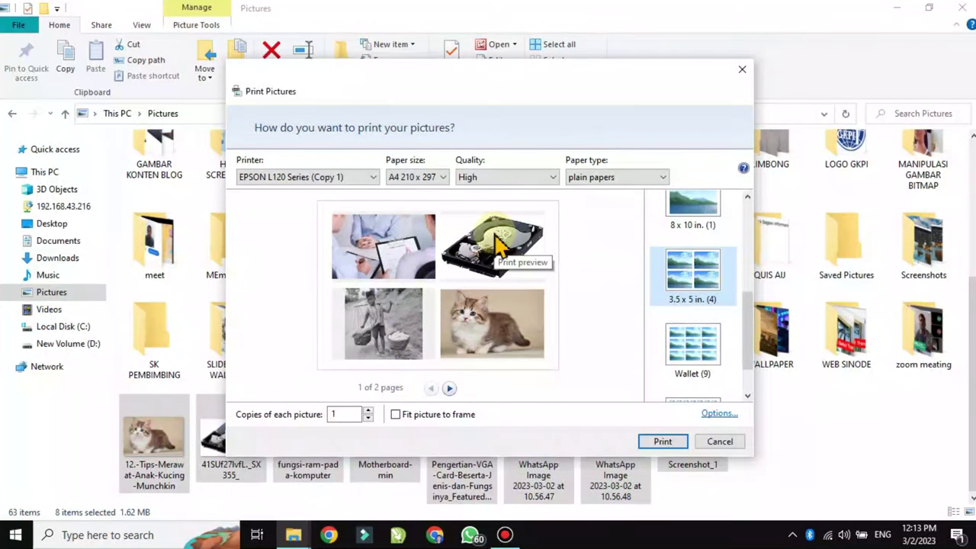
left_click(662, 442)
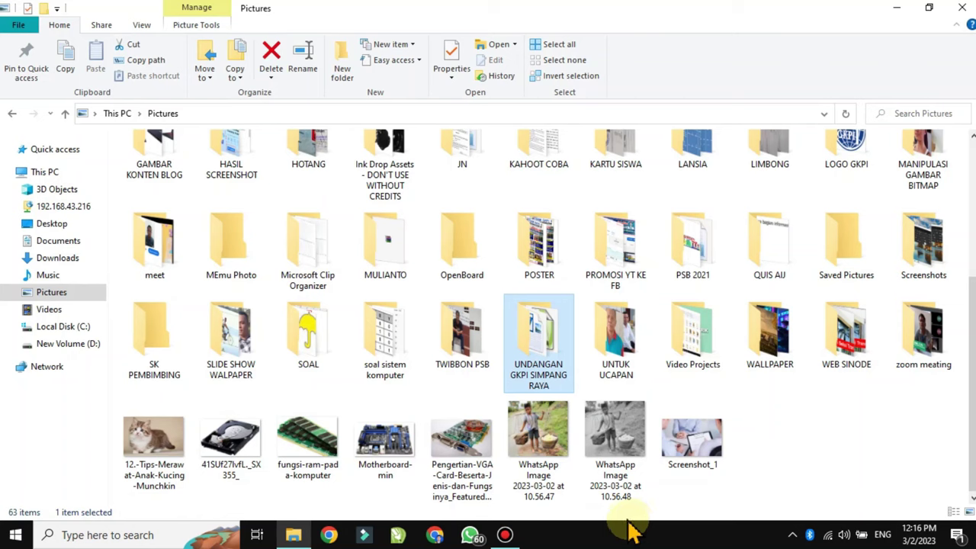
Step: Close the Pictures folder window and switch to Word 2016 with a blank document
left_click(963, 9)
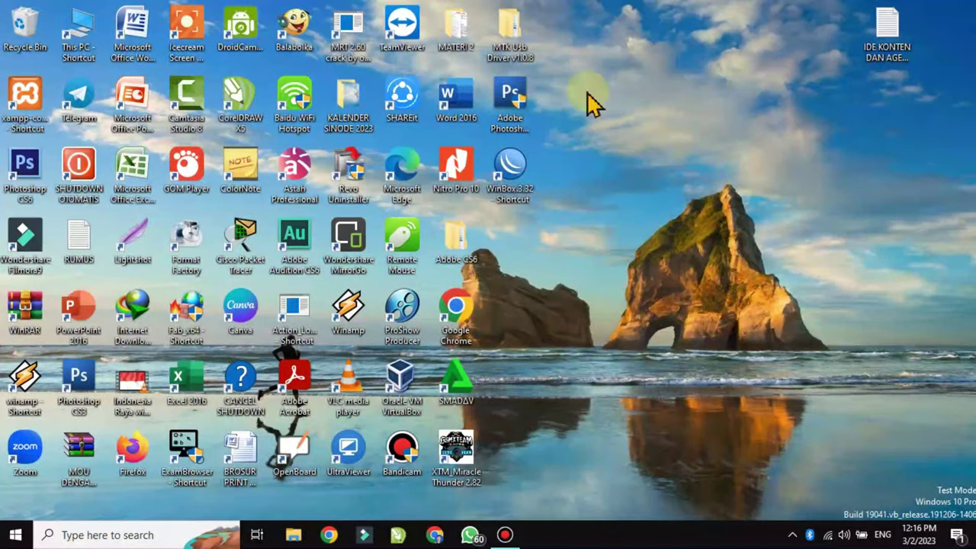
double_click(458, 99)
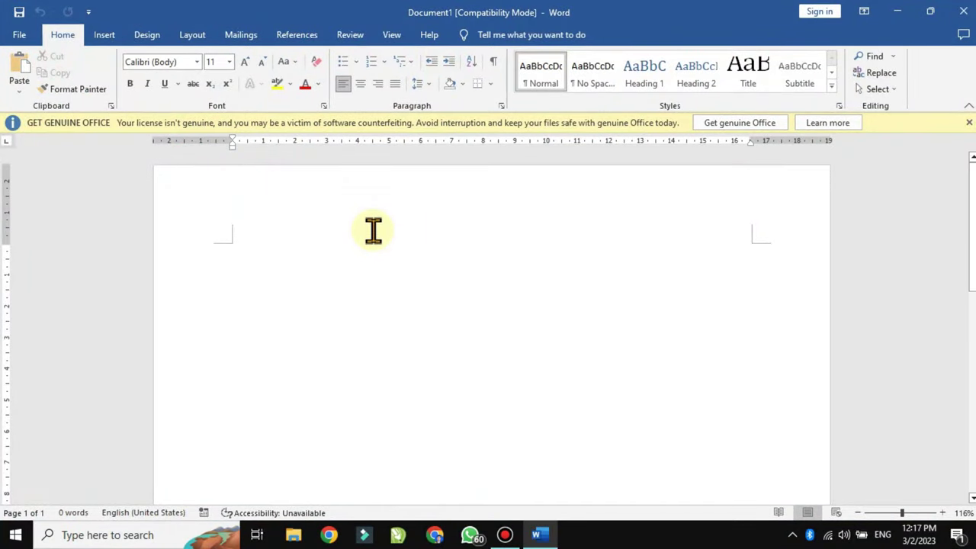
Step: Set the document's top, left, bottom and right page margins to 1 cm each in Page Setup
left_click(186, 38)
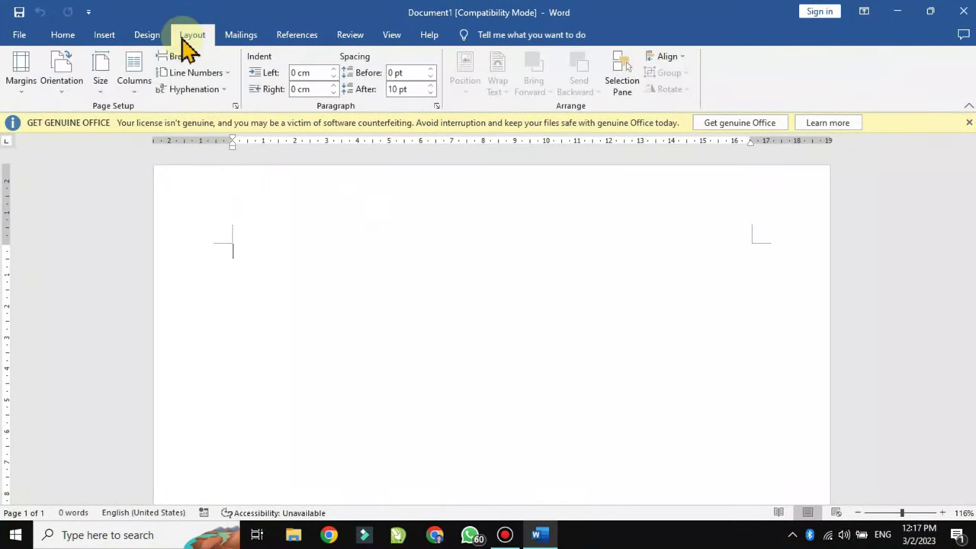
left_click(23, 74)
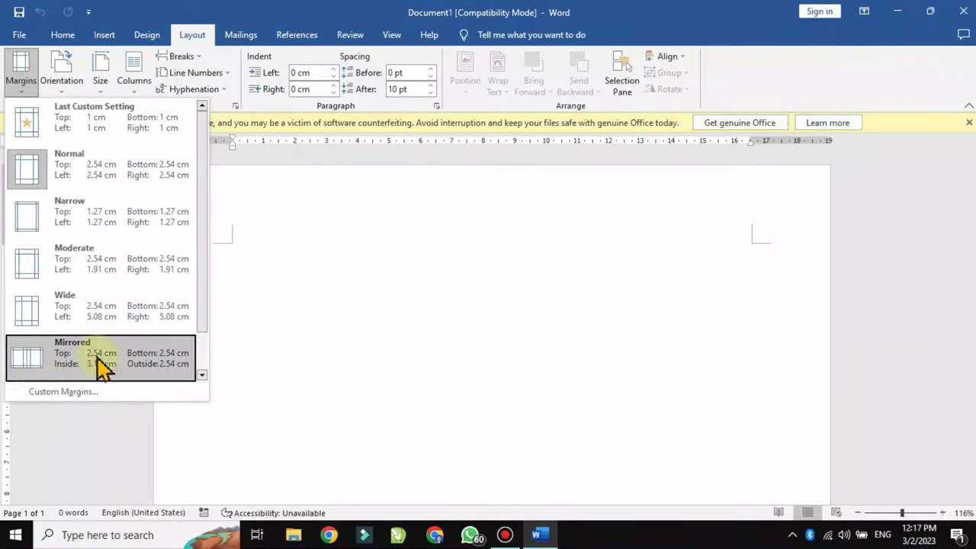
left_click(100, 396)
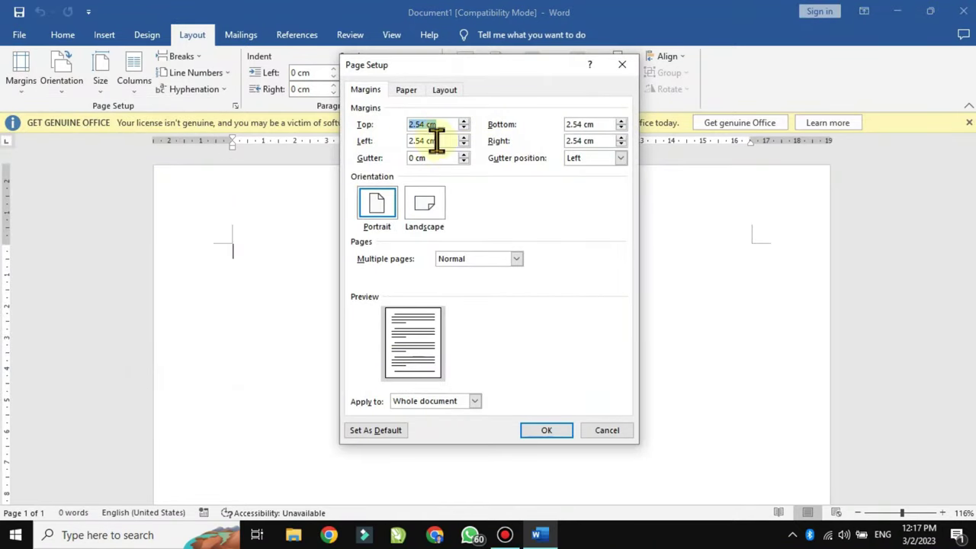
type("1")
key("Tab")
type("1")
double_click(600, 124)
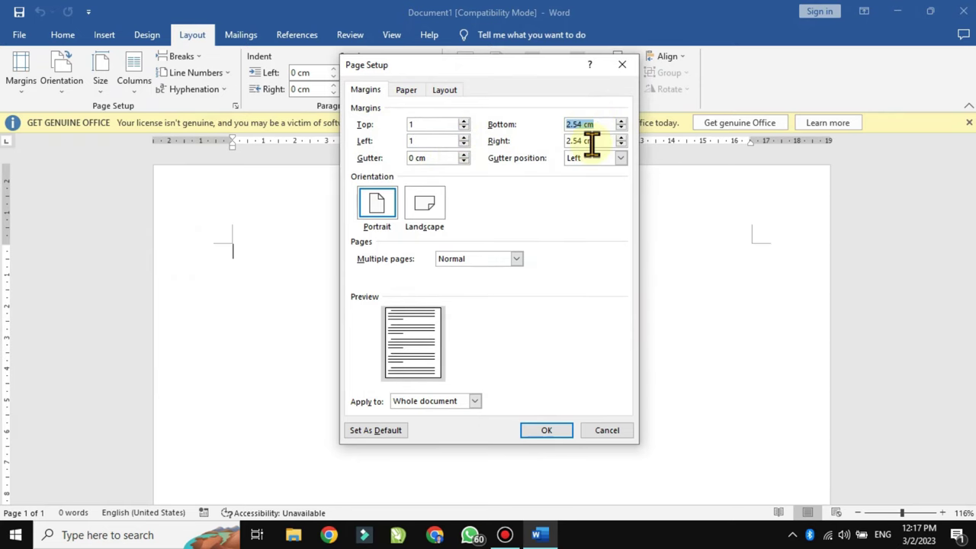
double_click(601, 140)
type("1")
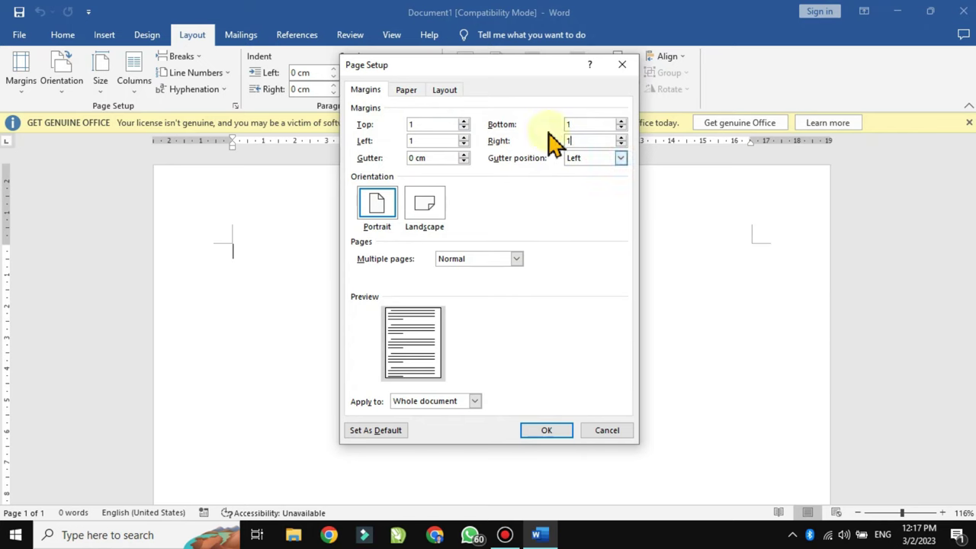
Step: Set the document's paper size to A4 210 x 297 mm
left_click(409, 90)
left_click(403, 125)
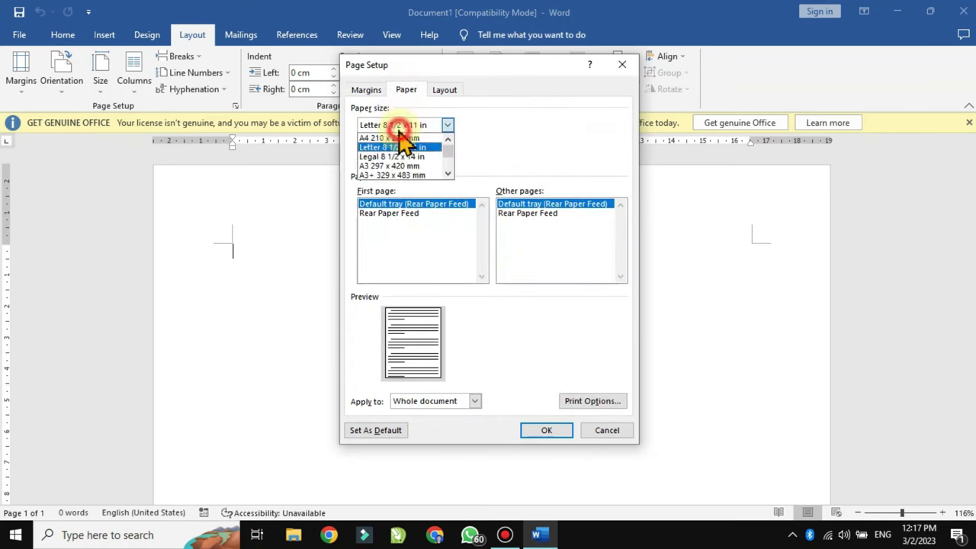
left_click(393, 137)
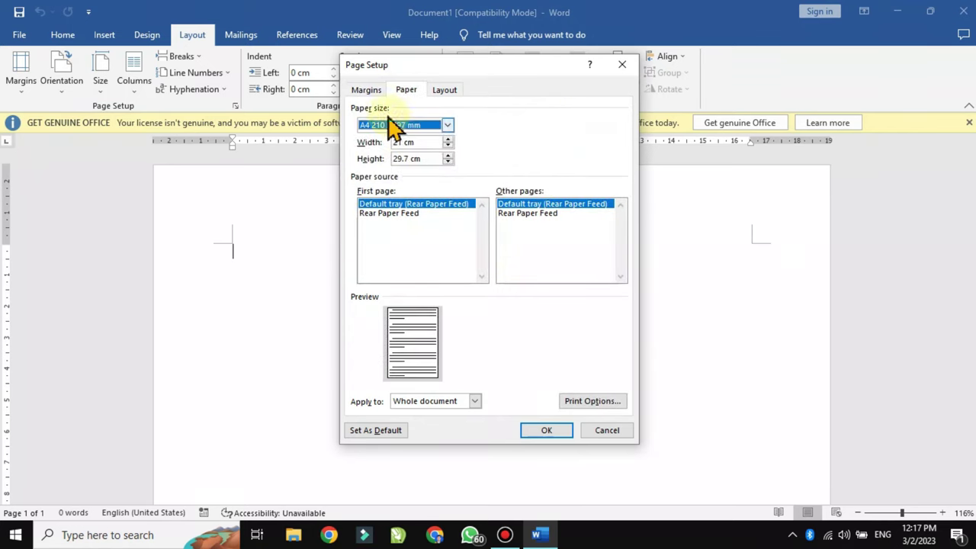